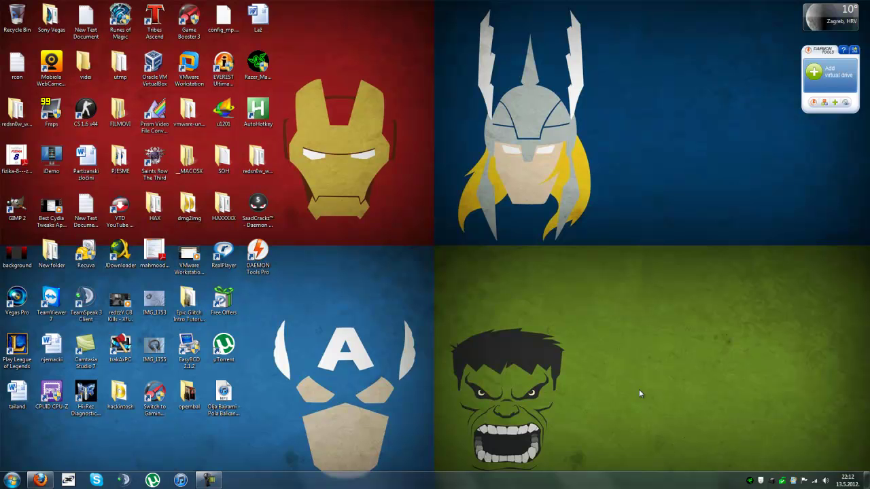
Refresh the desktop several times and select the SaadCrackz crack shortcut
{"action": "right_click", "coordinate": [639, 389]}
{"action": "left_click", "coordinate": [689, 305]}
{"action": "left_click_drag", "start_coordinate": [719, 377], "coordinate": [660, 191]}
{"action": "left_click", "coordinate": [257, 216]}
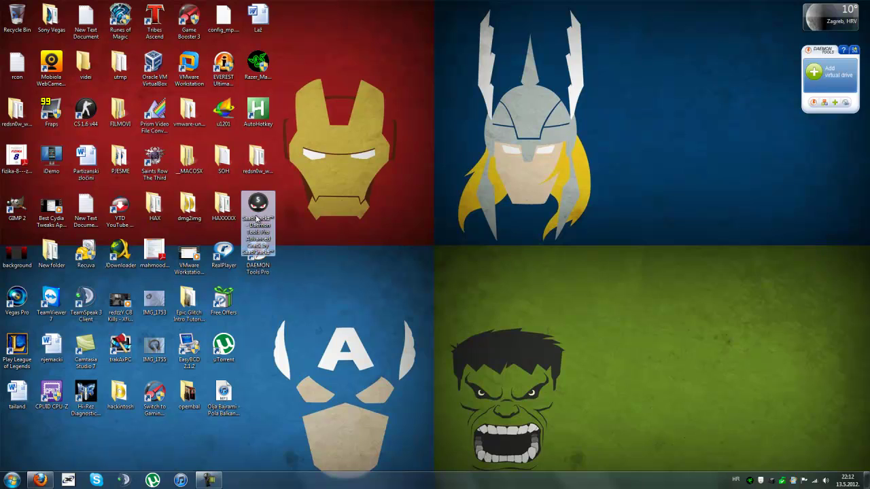
{"action": "right_click", "coordinate": [316, 218]}
{"action": "left_click", "coordinate": [359, 258]}
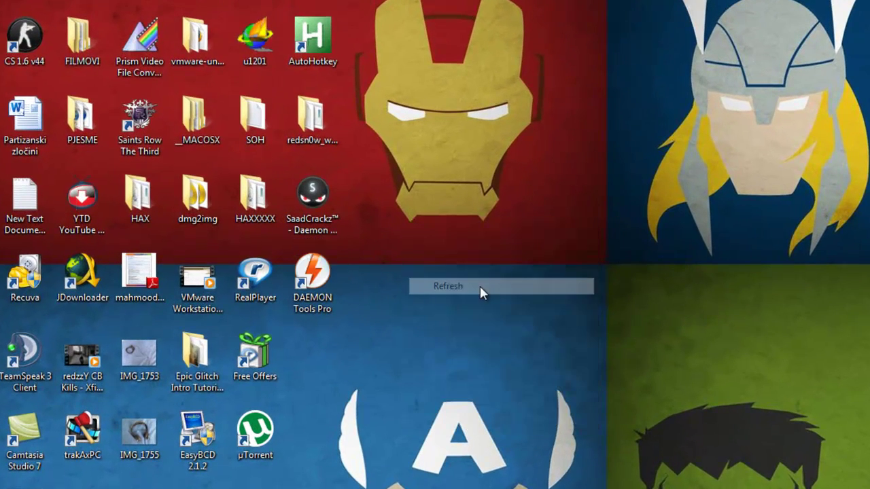
{"action": "right_click", "coordinate": [386, 218]}
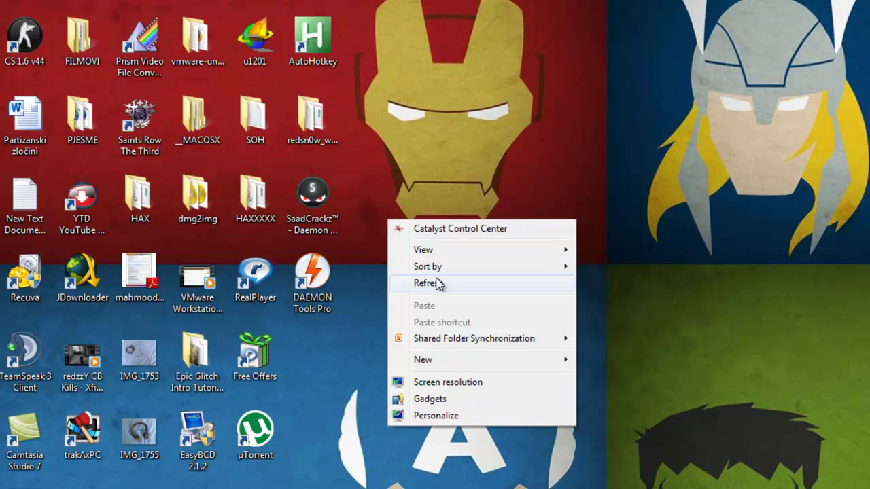
{"action": "left_click", "coordinate": [441, 288]}
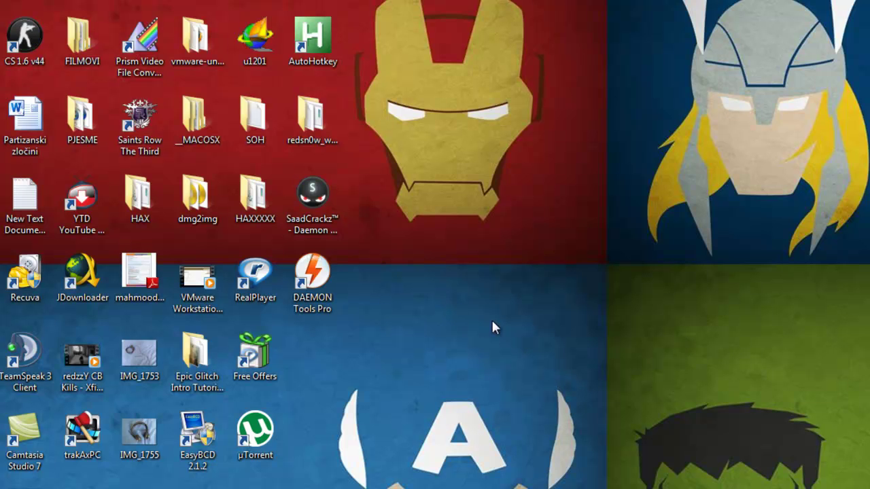
Drag the SaadCrackz shortcut into the top icon row, then open the Start menu
{"action": "left_click", "coordinate": [312, 195]}
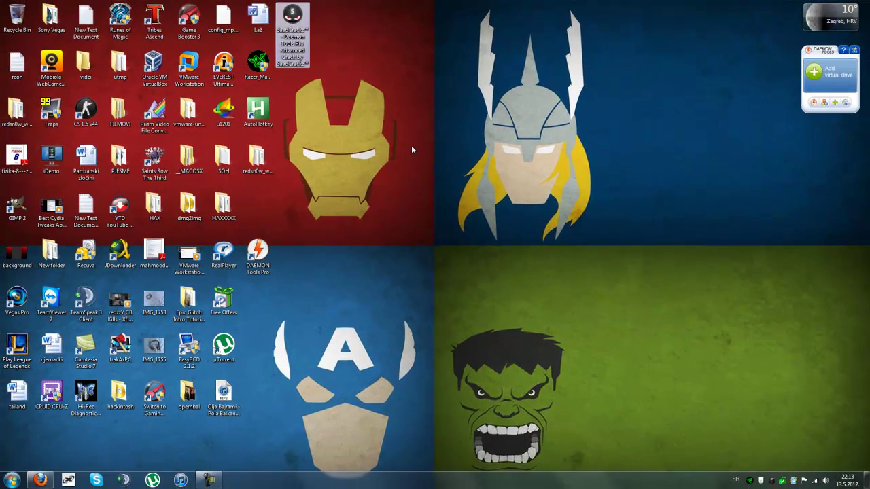
{"action": "left_click_drag", "start_coordinate": [411, 145], "coordinate": [273, 3]}
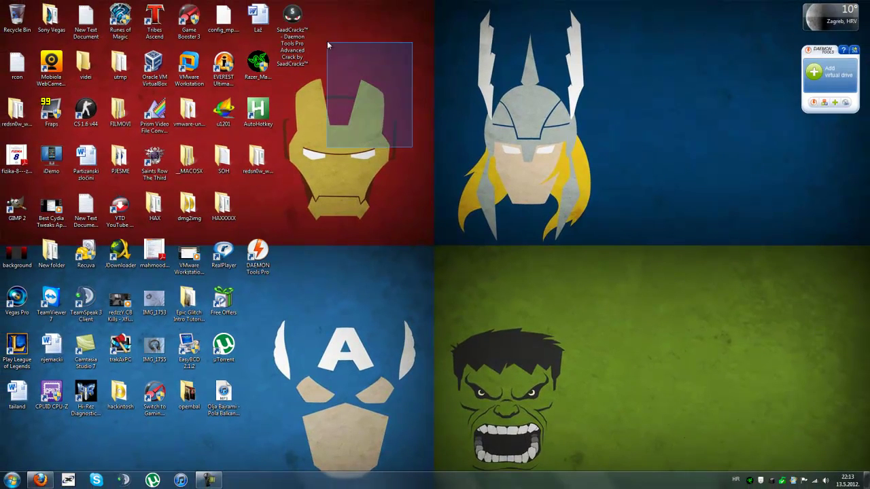
{"action": "left_click", "coordinate": [312, 73]}
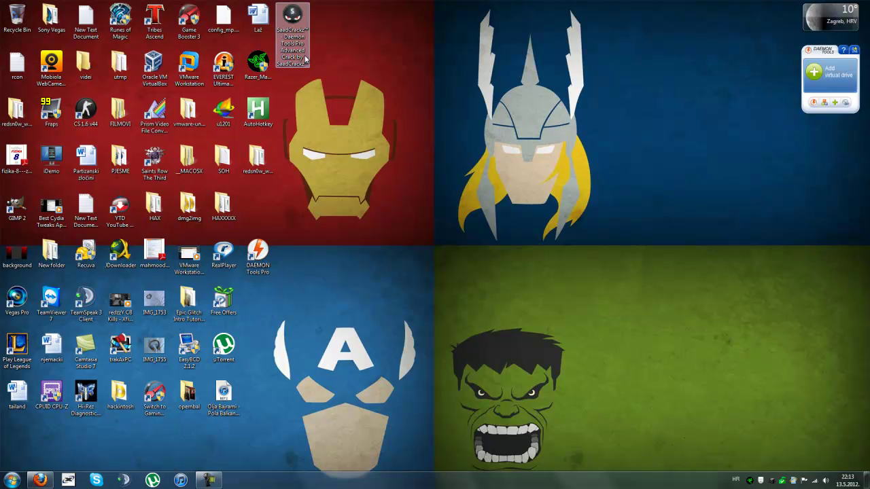
{"action": "left_click", "coordinate": [13, 480]}
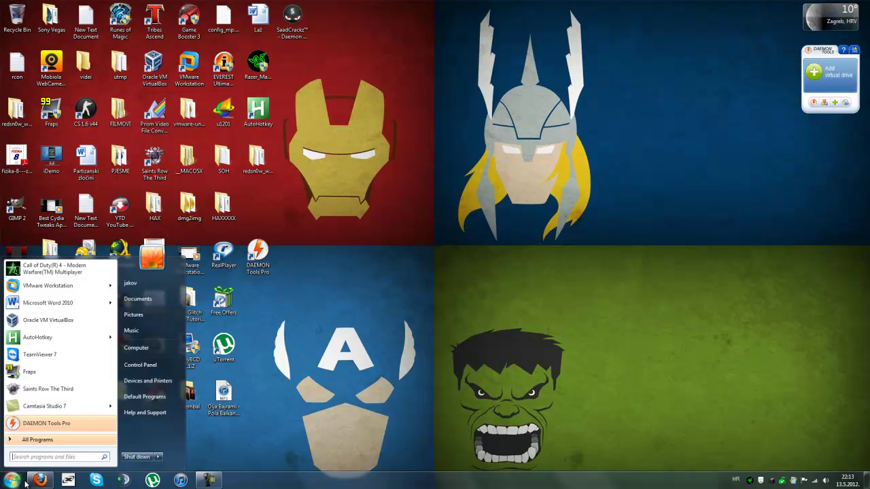
Restore the Firefox window showing the SaadCracks channel's Videos page
{"action": "left_click", "coordinate": [40, 480]}
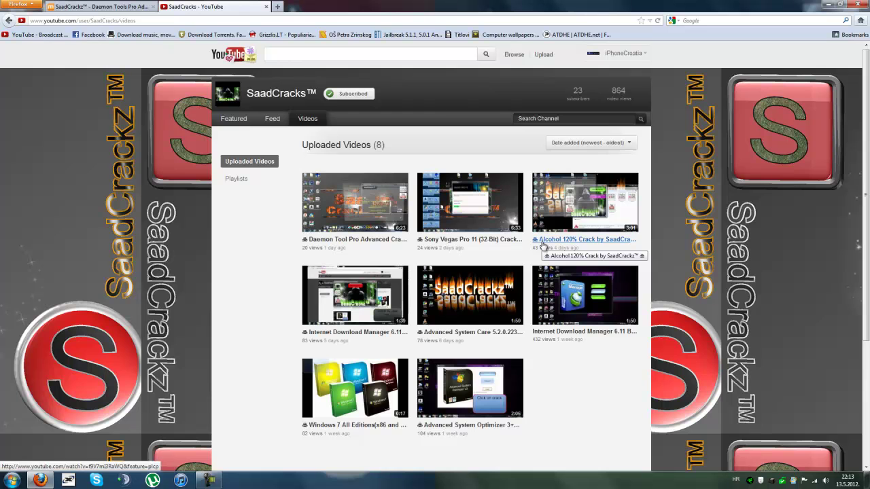
Minimize the browser, refresh the desktop, and move the SaadCrackz shortcut back among the icons
{"action": "left_click", "coordinate": [822, 5]}
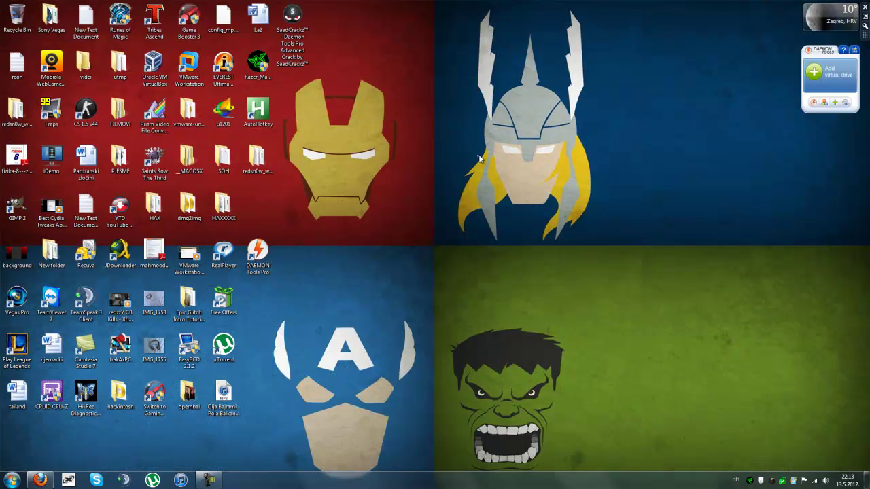
{"action": "right_click", "coordinate": [478, 155]}
{"action": "left_click", "coordinate": [557, 197]}
{"action": "right_click", "coordinate": [391, 173]}
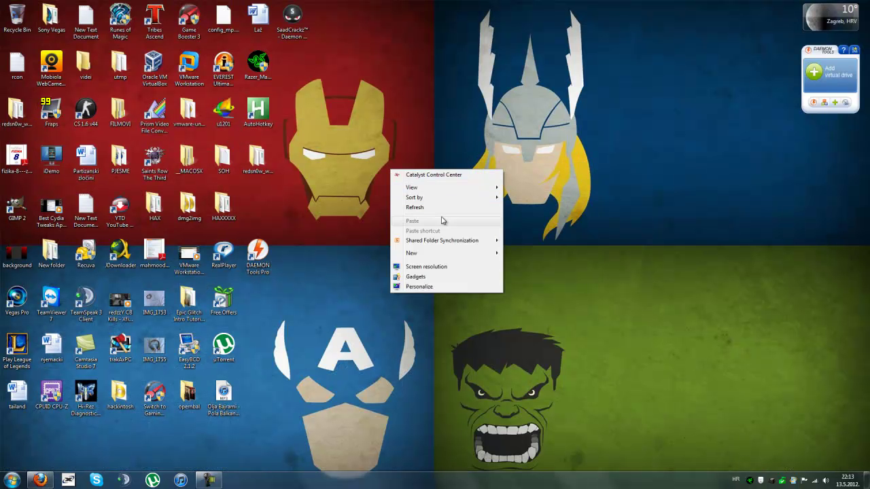
{"action": "left_click", "coordinate": [435, 206]}
{"action": "left_click_drag", "start_coordinate": [292, 17], "coordinate": [288, 183]}
Launch DAEMON Tools Pro, confirm the Advanced 5.0.0316 paid-license splash, then close it
{"action": "right_click", "coordinate": [288, 183]}
{"action": "left_click", "coordinate": [327, 223]}
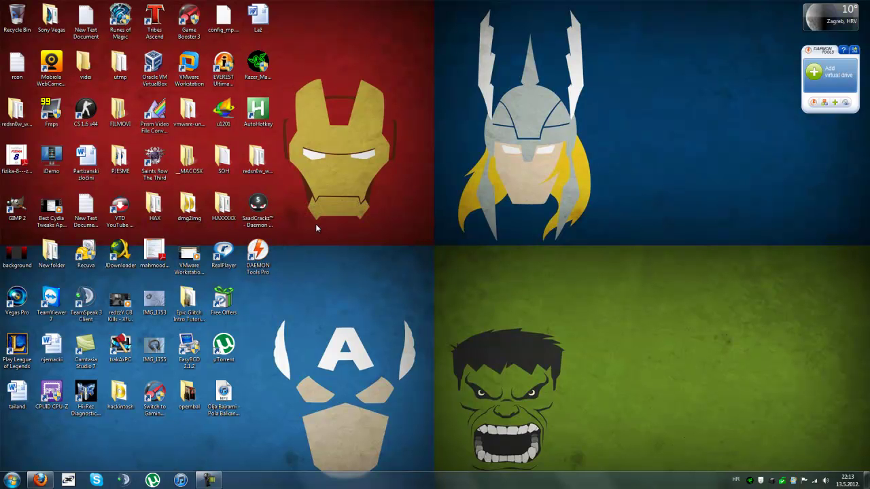
{"action": "double_click", "coordinate": [258, 255]}
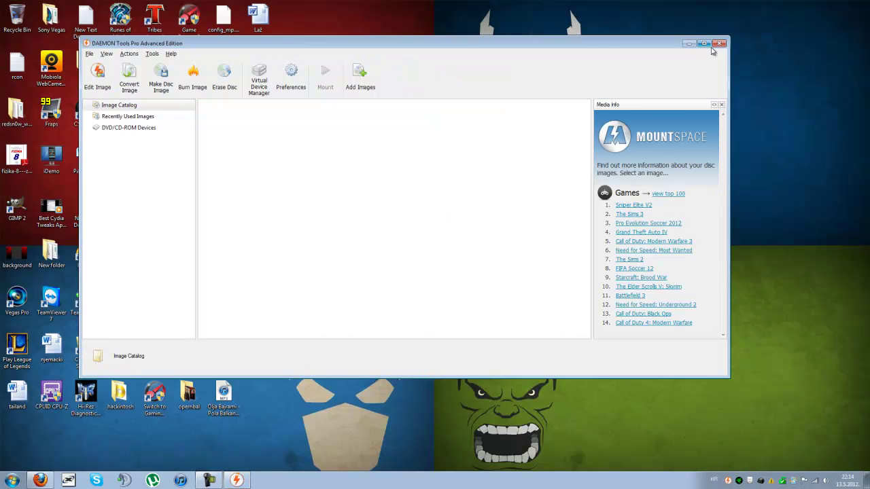
{"action": "left_click", "coordinate": [721, 43]}
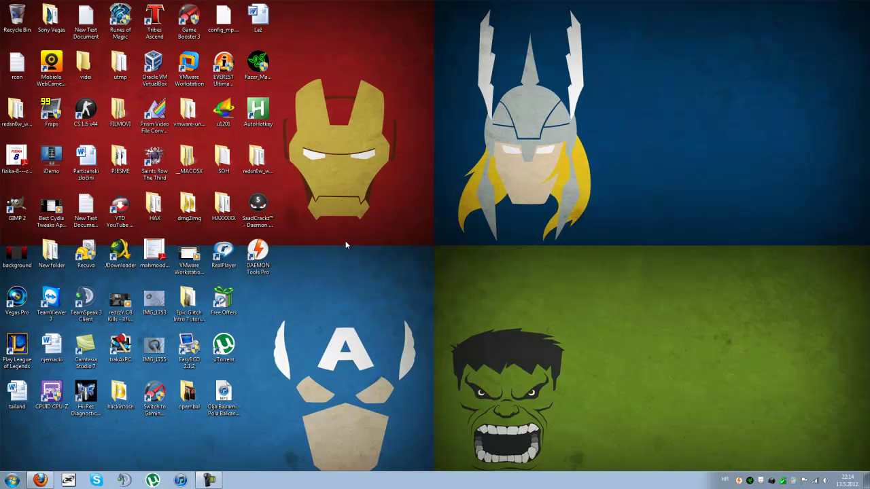
Restore Firefox on the minus.com crack file page and switch it to Full view
{"action": "left_click", "coordinate": [41, 480]}
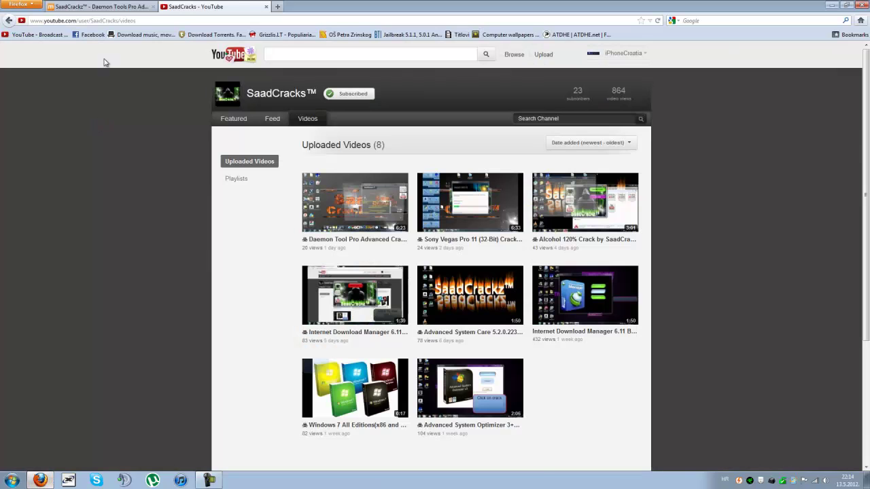
{"action": "left_click", "coordinate": [107, 4]}
{"action": "left_click", "coordinate": [826, 95]}
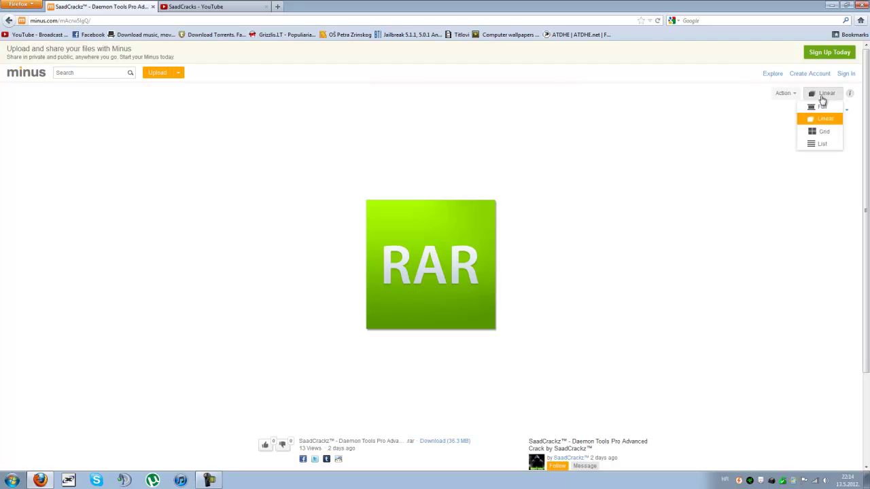
{"action": "left_click", "coordinate": [824, 109]}
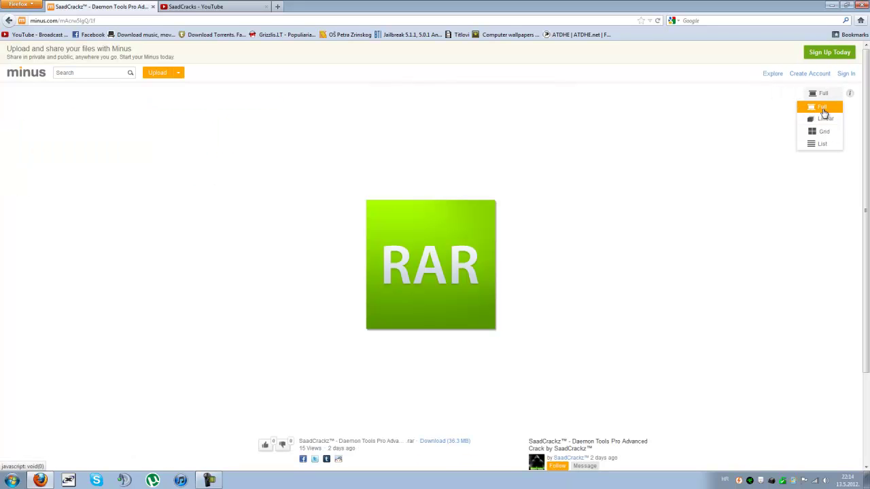
Scroll down to the 36.3 MB download link, briefly highlight it, then scroll back up
{"action": "scroll", "coordinate": [530, 203], "scroll_direction": "down", "scroll_amount": 3}
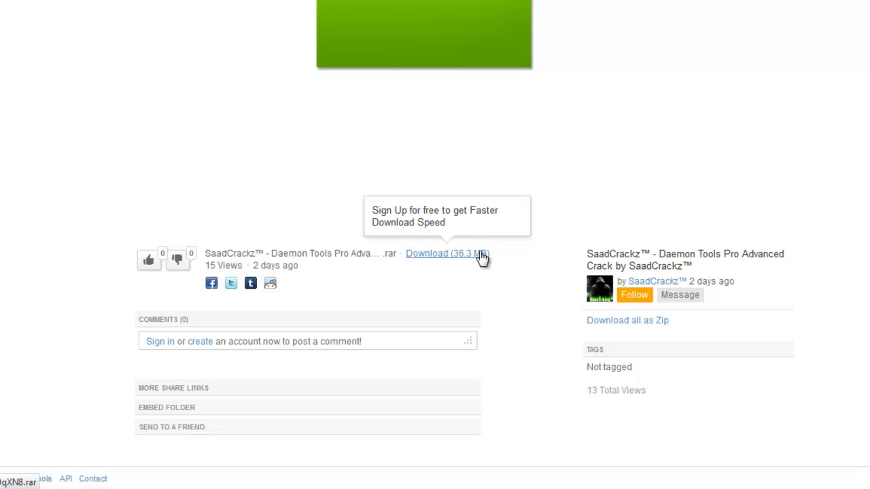
{"action": "left_click_drag", "start_coordinate": [515, 259], "coordinate": [440, 259]}
{"action": "left_click", "coordinate": [486, 229]}
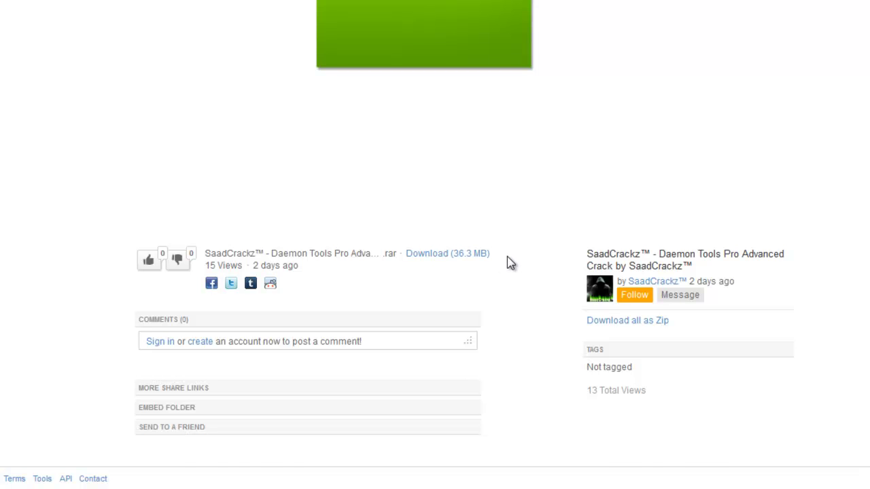
{"action": "scroll", "coordinate": [510, 263], "scroll_direction": "up", "scroll_amount": 3}
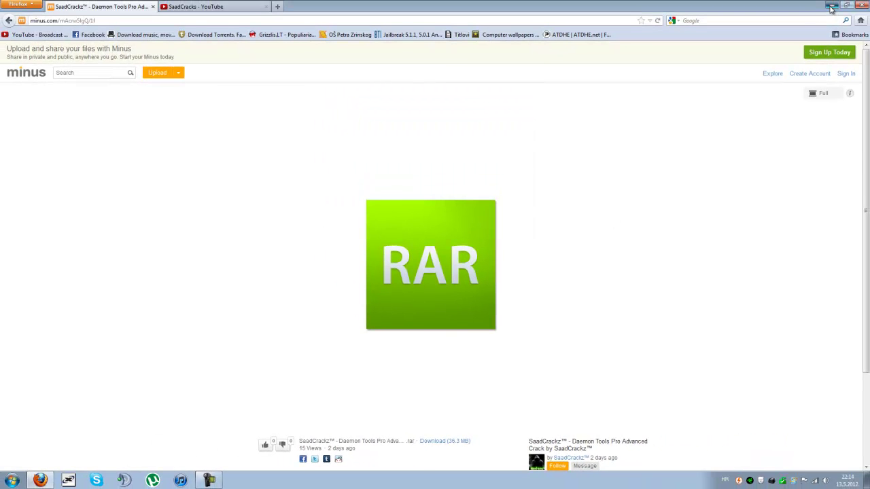
Minimize the browser, refresh the desktop, and move the SaadCrackz shortcut beside Iron Man's helmet
{"action": "left_click", "coordinate": [830, 6]}
{"action": "right_click", "coordinate": [488, 106]}
{"action": "left_click", "coordinate": [565, 148]}
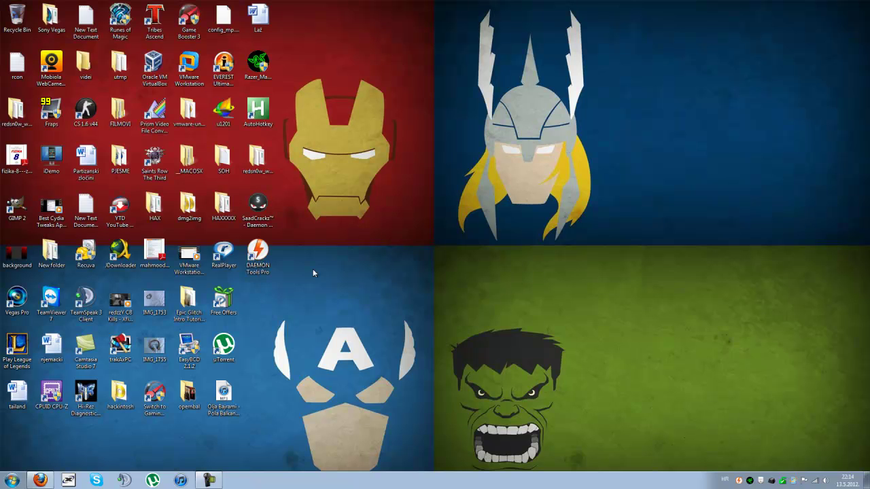
{"action": "right_click", "coordinate": [359, 279]}
{"action": "left_click", "coordinate": [389, 308]}
{"action": "mouse_move", "coordinate": [394, 280]}
{"action": "left_mouse_down"}
{"action": "mouse_move", "coordinate": [490, 231]}
{"action": "mouse_move", "coordinate": [480, 209]}
{"action": "left_mouse_up"}
{"action": "left_click", "coordinate": [261, 223]}
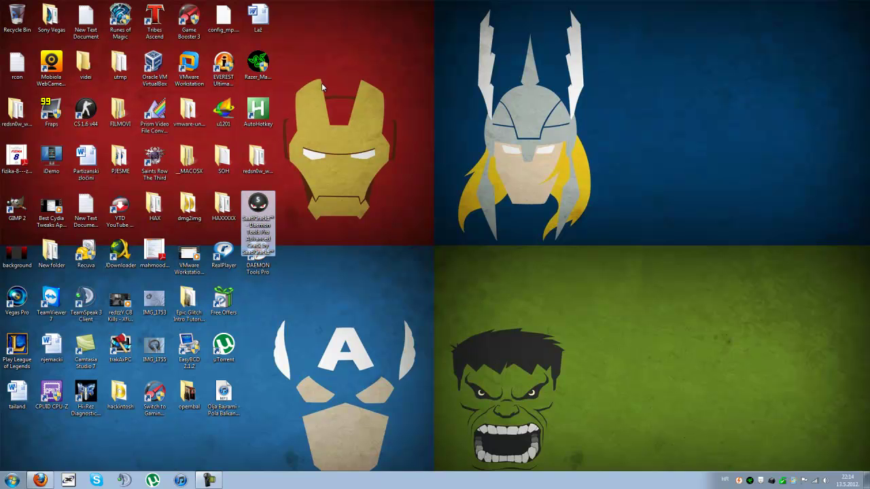
{"action": "left_click_drag", "start_coordinate": [262, 223], "coordinate": [330, 128]}
Refresh with F5 and run the SaadCrackz crack tool as administrator
{"action": "left_click_drag", "start_coordinate": [416, 64], "coordinate": [291, 178]}
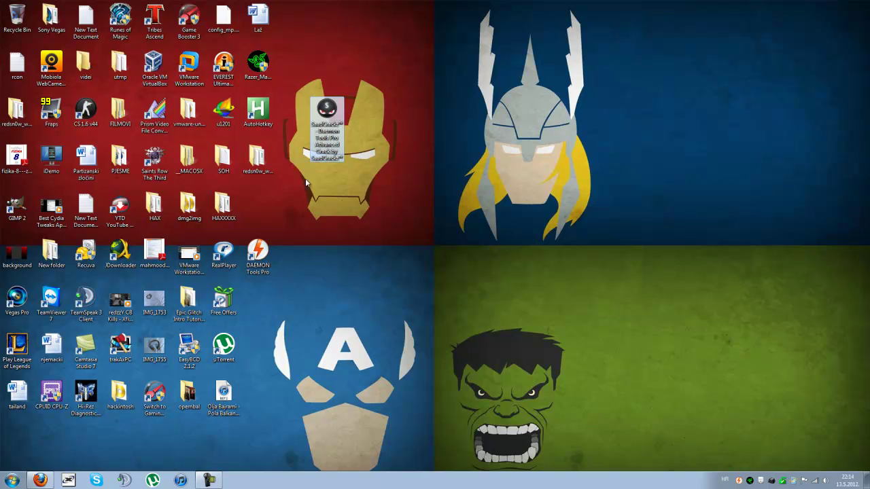
{"action": "key", "text": "F5"}
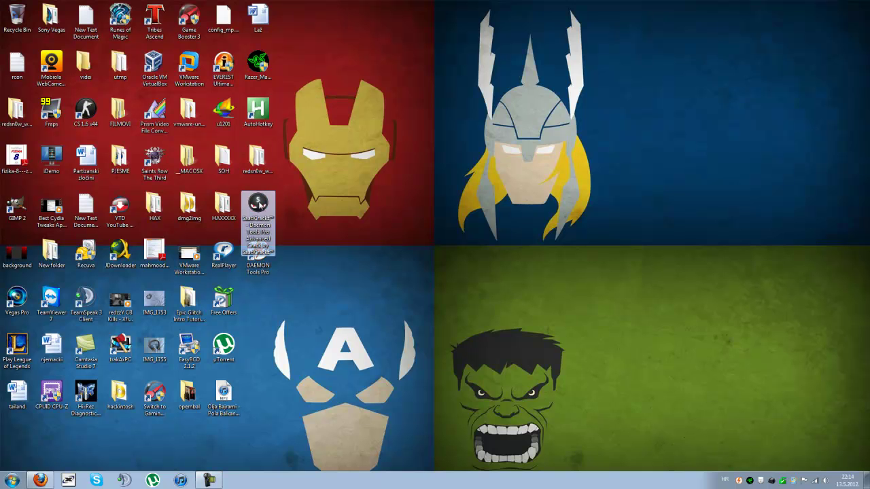
{"action": "right_click", "coordinate": [259, 202]}
{"action": "left_click", "coordinate": [287, 217]}
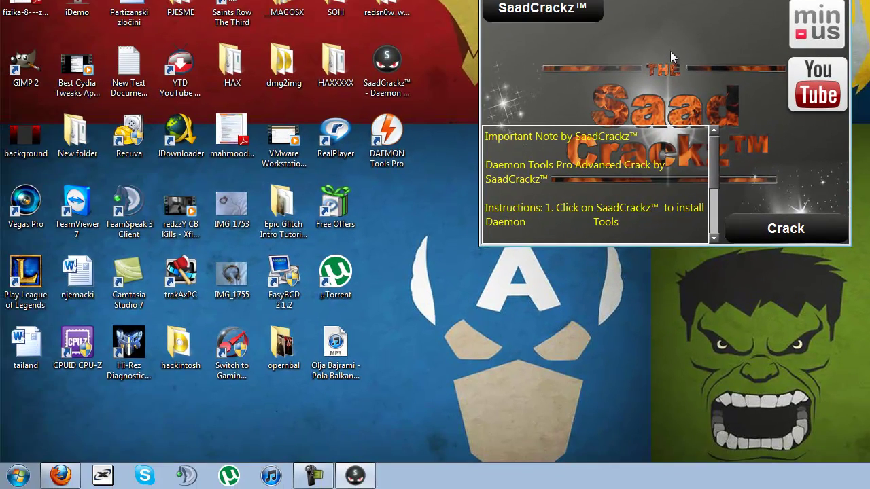
Open Control Panel's Programs and Features and jump to DAEMON Tools Pro 5.0.0316 in the list
{"action": "left_click", "coordinate": [18, 476]}
{"action": "left_click", "coordinate": [199, 323]}
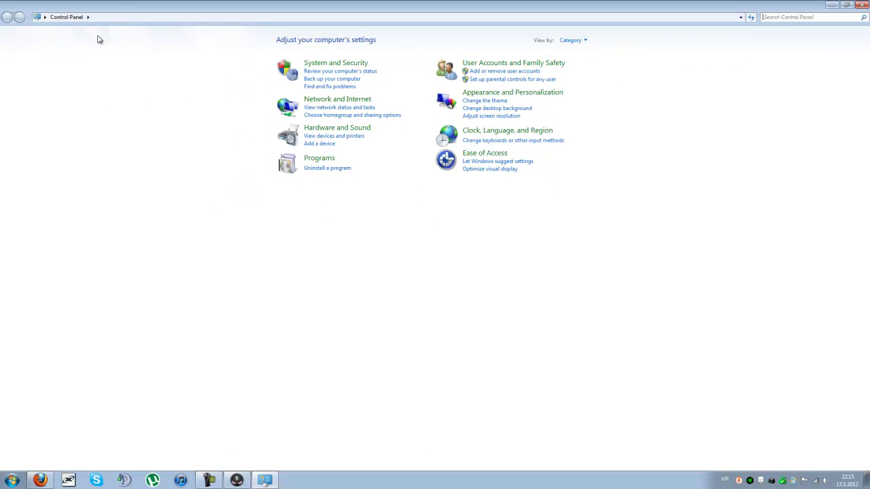
{"action": "left_click", "coordinate": [87, 18]}
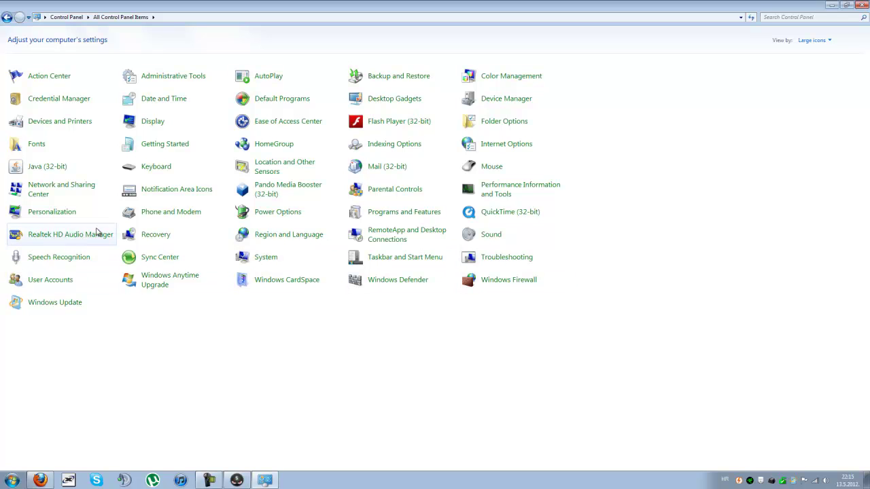
{"action": "left_click", "coordinate": [399, 215]}
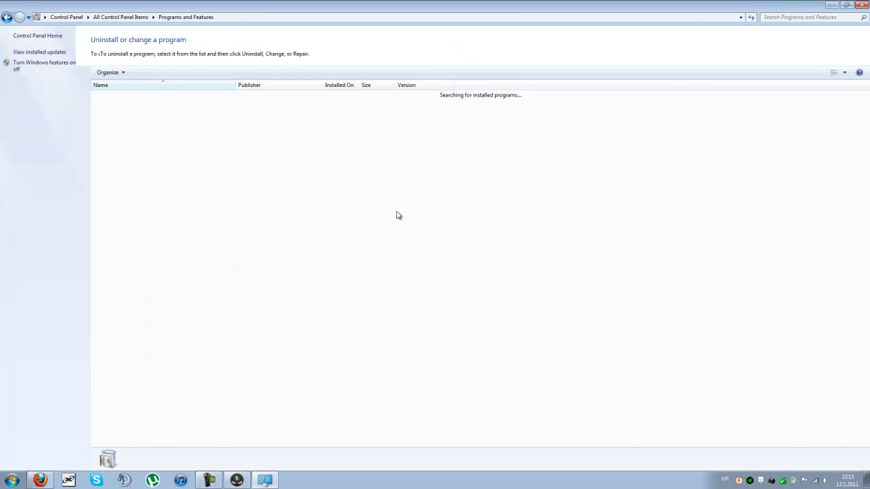
{"action": "key", "text": "c"}
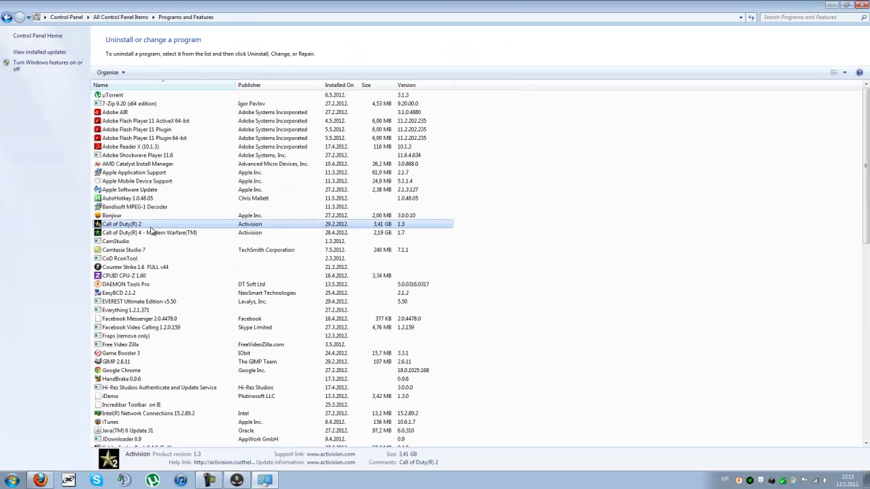
{"action": "key", "text": "d"}
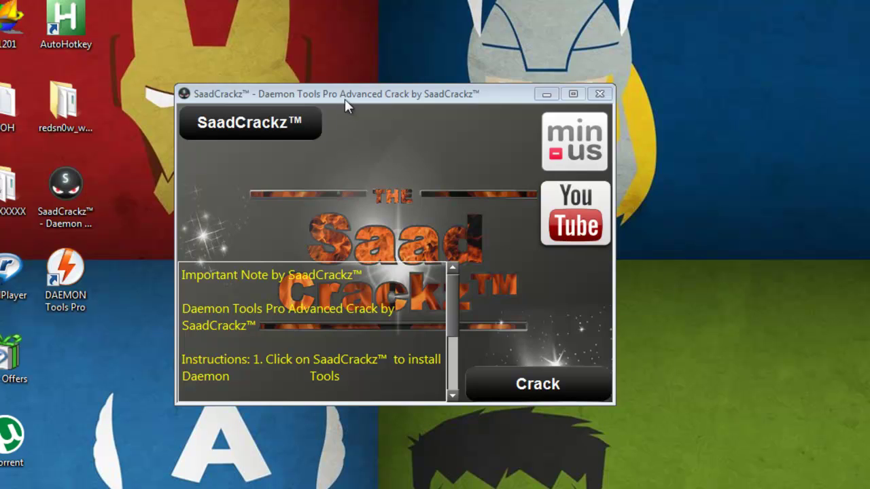
Advance the setup wizard, choosing Reinstall and accepting the license agreement
{"action": "left_click_drag", "start_coordinate": [344, 100], "coordinate": [354, 95]}
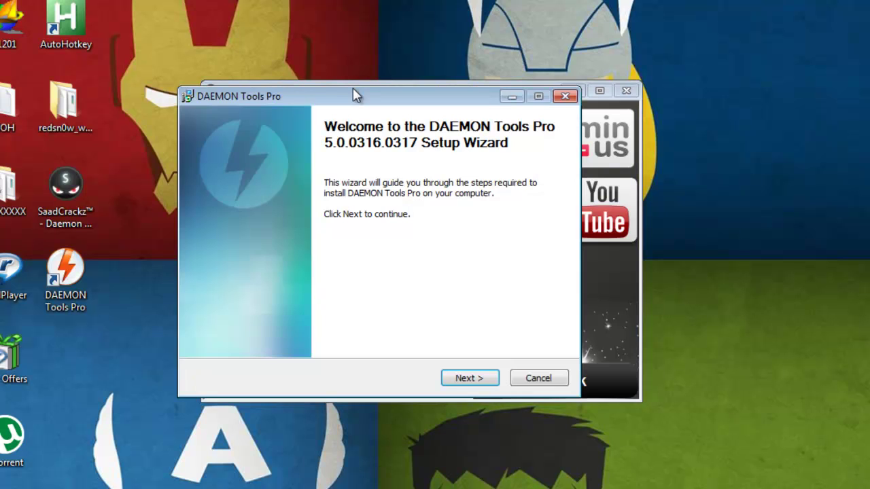
{"action": "key", "text": "Return"}
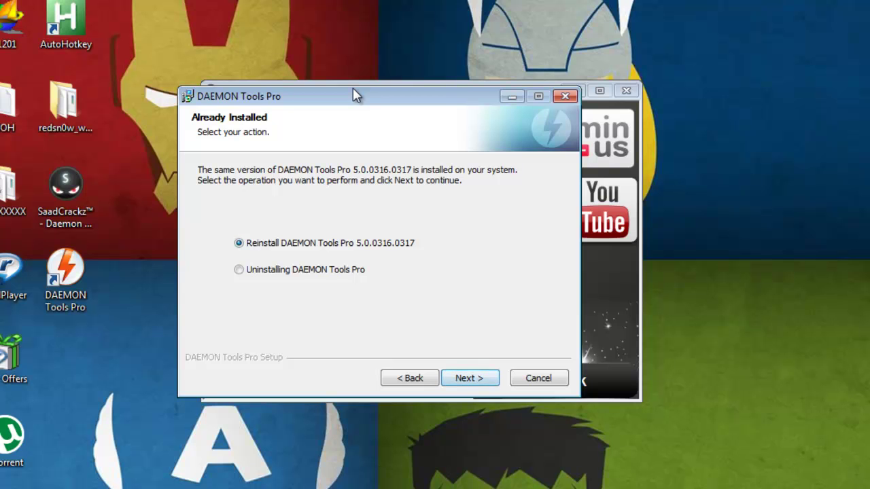
{"action": "key", "text": "Return"}
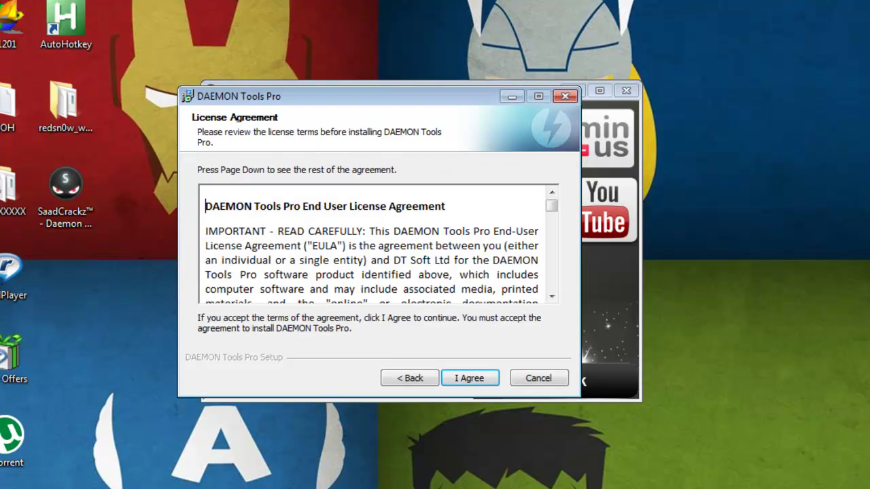
{"action": "key", "text": "Return"}
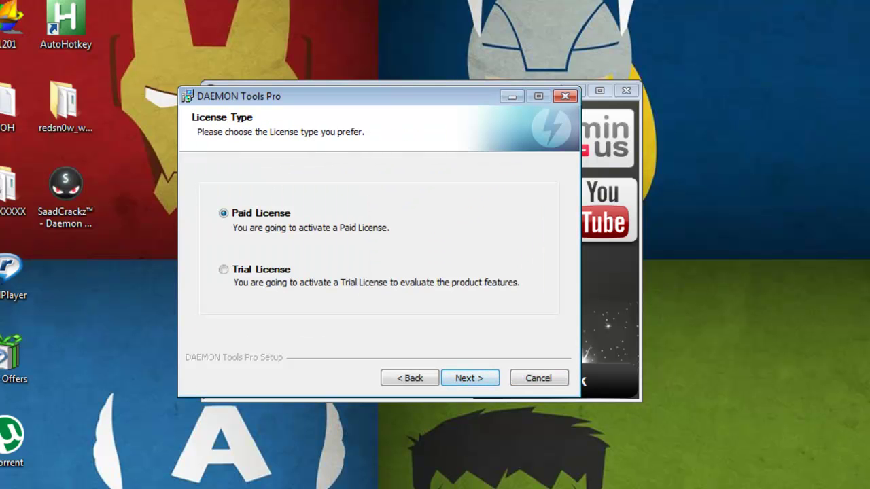
Choose Trial License with Advanced Edition, refuse MountSpace statistics, and start the installation
{"action": "key", "text": "Down"}
{"action": "key", "text": "Return"}
{"action": "key", "text": "alt+Down"}
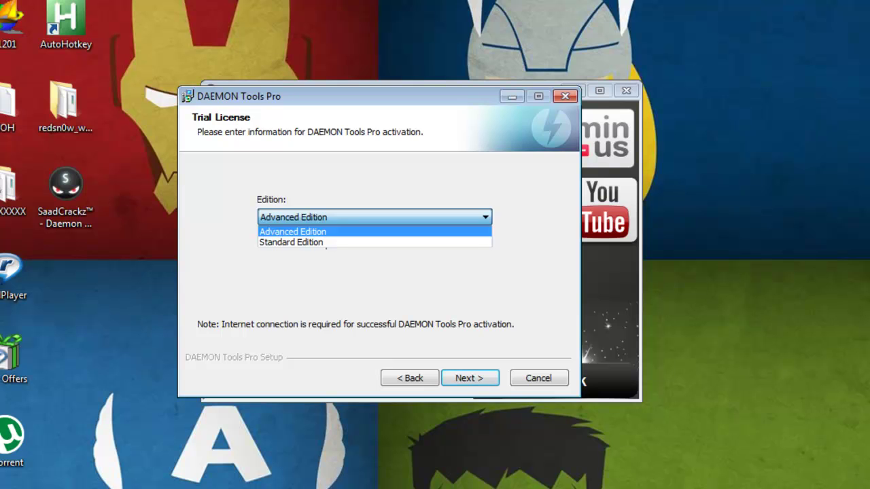
{"action": "key", "text": "Return"}
{"action": "key", "text": "Return"}
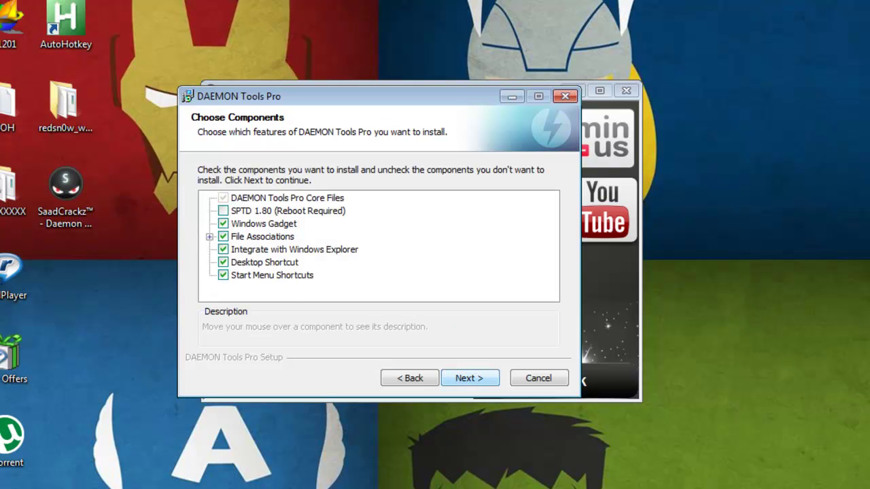
{"action": "key", "text": "Return"}
{"action": "key", "text": "Down"}
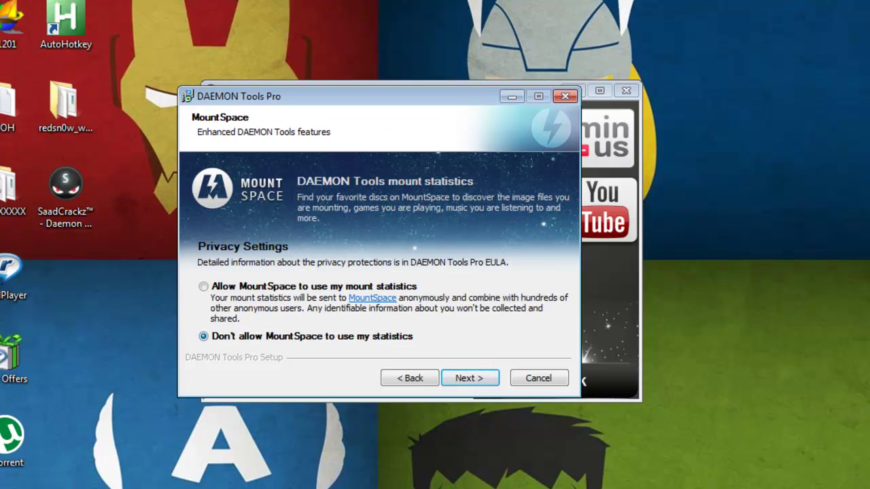
{"action": "key", "text": "Return"}
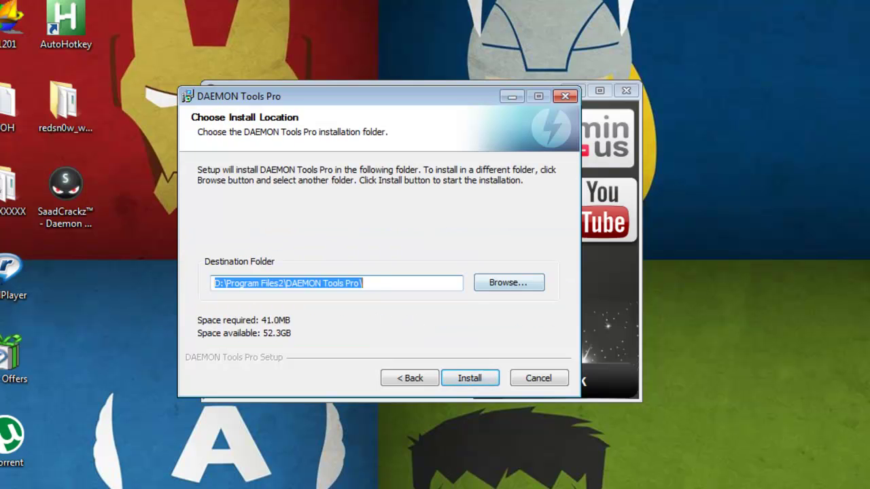
{"action": "key", "text": "Return"}
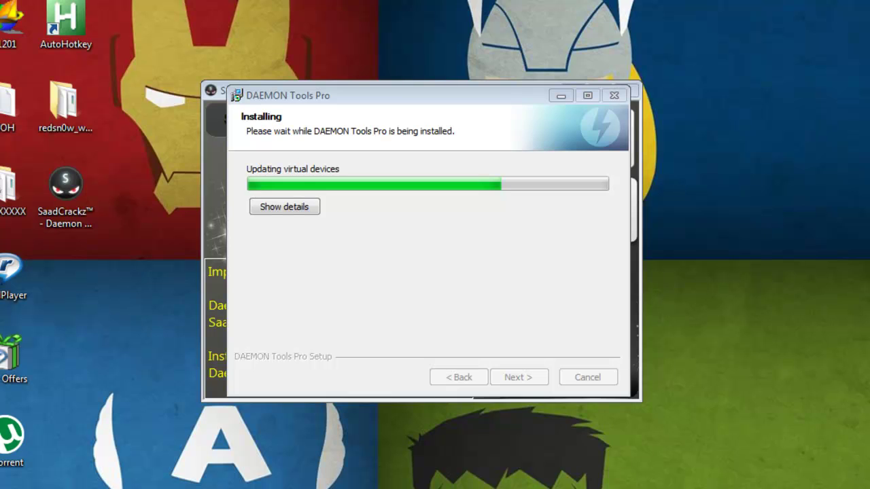
Move aside and close the virtual CD-ROM driver confirmation, then refresh the desktop
{"action": "left_click_drag", "start_coordinate": [869, 482], "coordinate": [820, 189]}
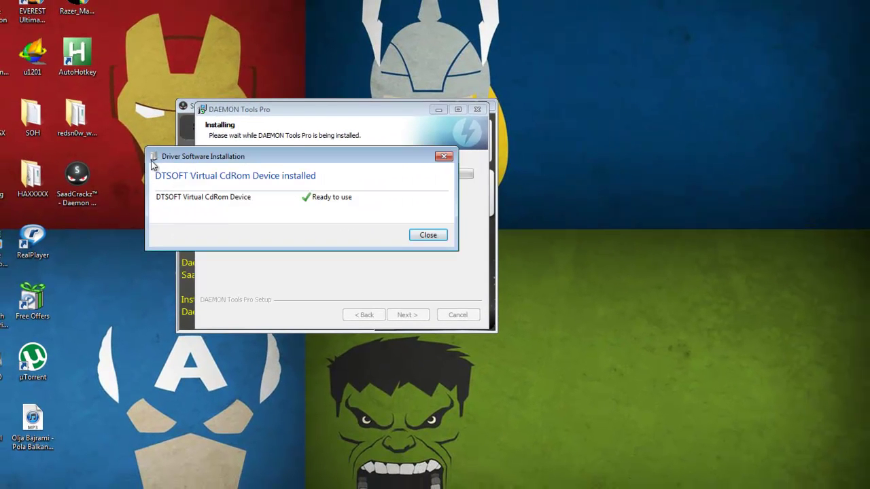
{"action": "left_click", "coordinate": [154, 156]}
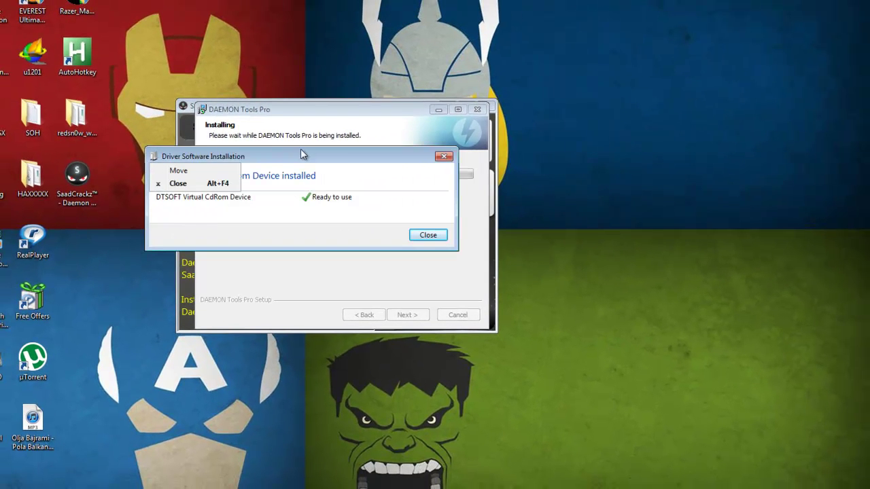
{"action": "left_click_drag", "start_coordinate": [302, 154], "coordinate": [720, 109]}
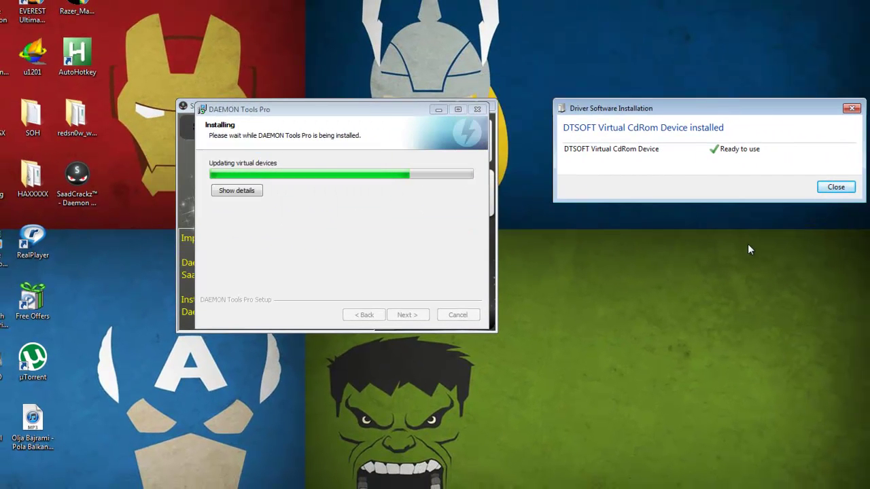
{"action": "left_click", "coordinate": [835, 187]}
{"action": "right_click", "coordinate": [608, 257]}
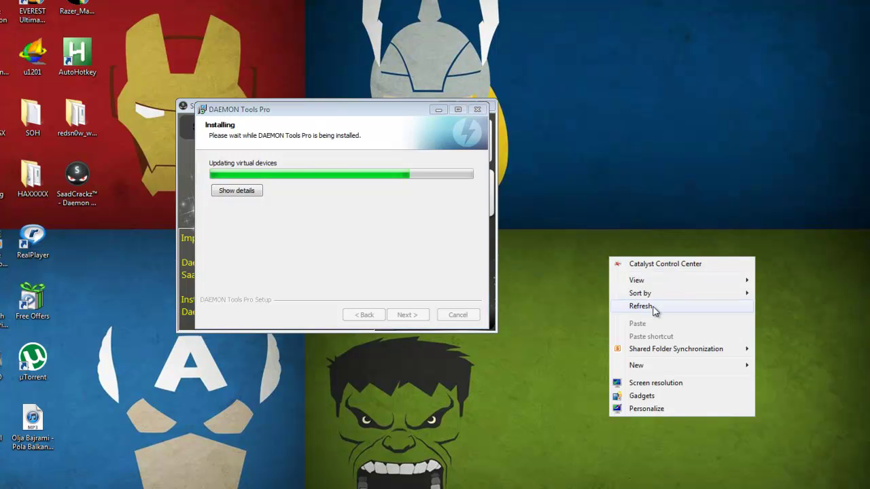
{"action": "left_click", "coordinate": [653, 306]}
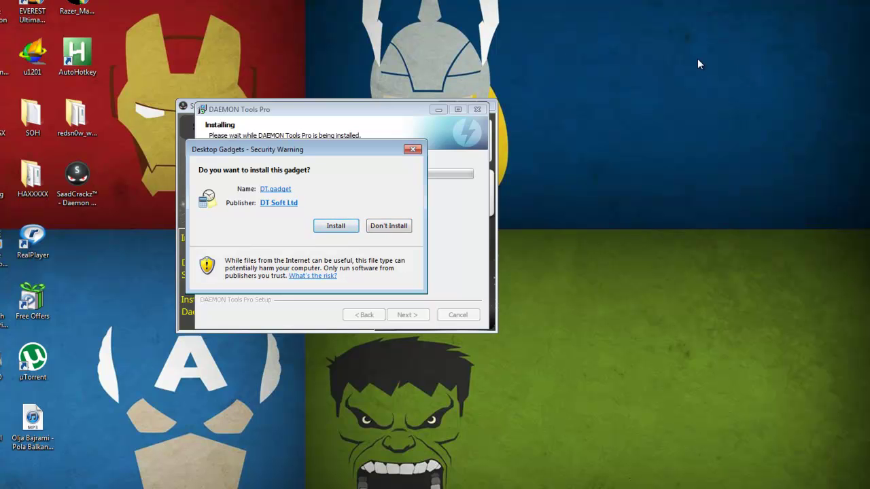
Install the DT.gadget gadget, uncheck Run DAEMON Tools Pro, and finish setup
{"action": "left_click_drag", "start_coordinate": [731, 2], "coordinate": [861, 141]}
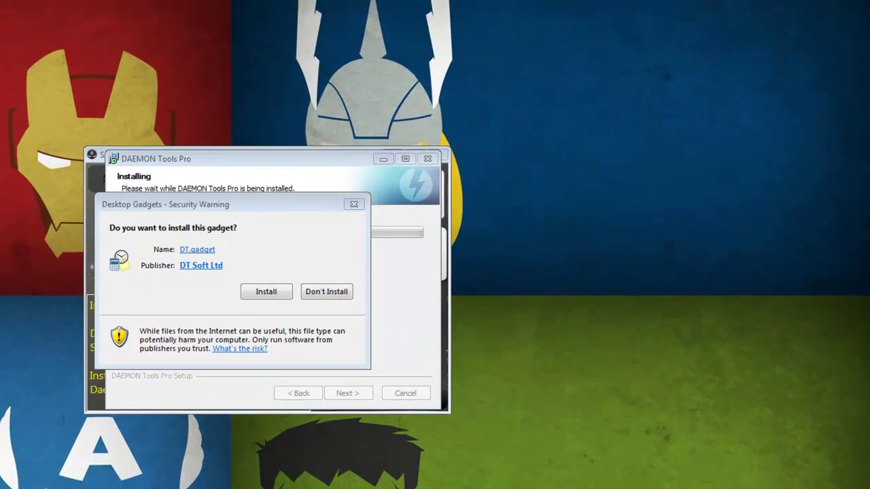
{"action": "left_click", "coordinate": [246, 307]}
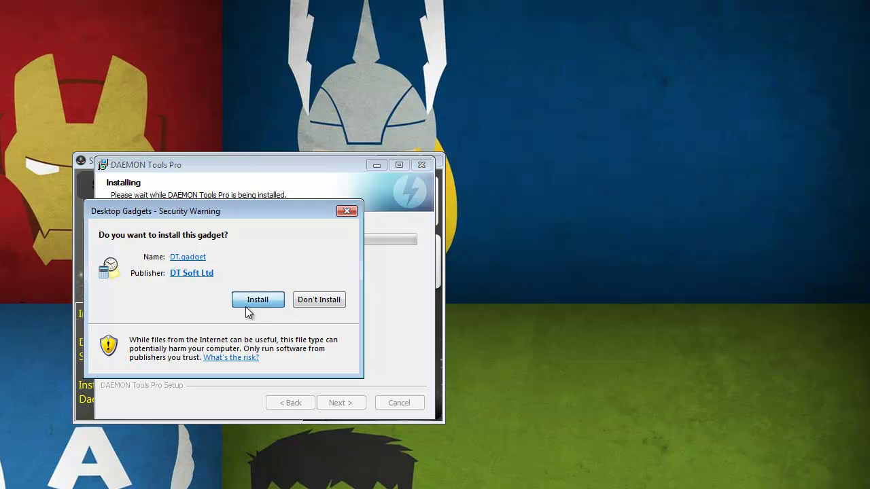
{"action": "left_click", "coordinate": [249, 310]}
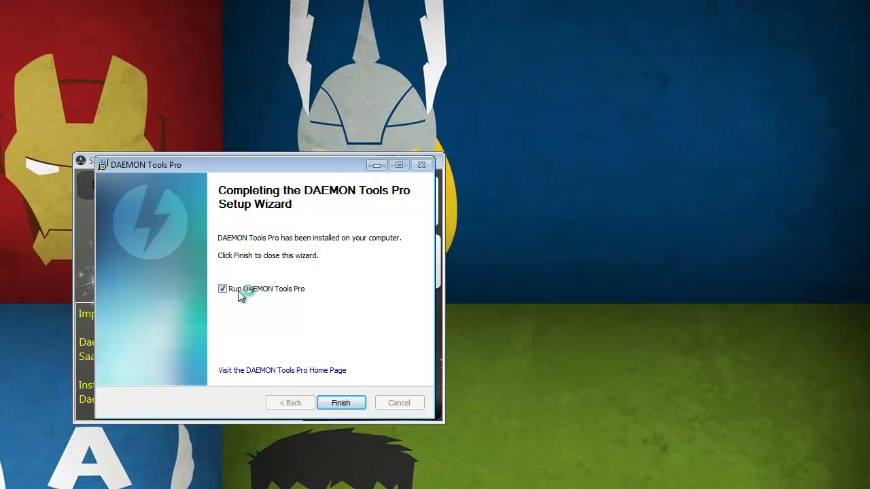
{"action": "left_click", "coordinate": [222, 290]}
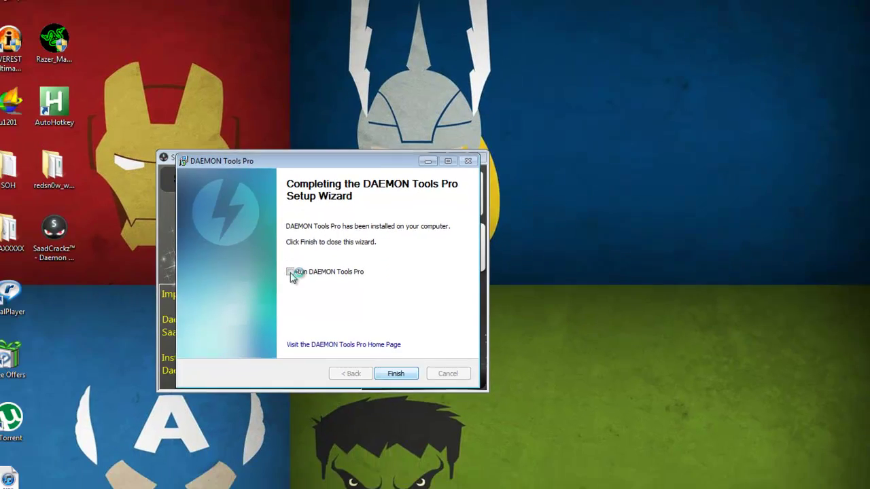
{"action": "key", "text": "Return"}
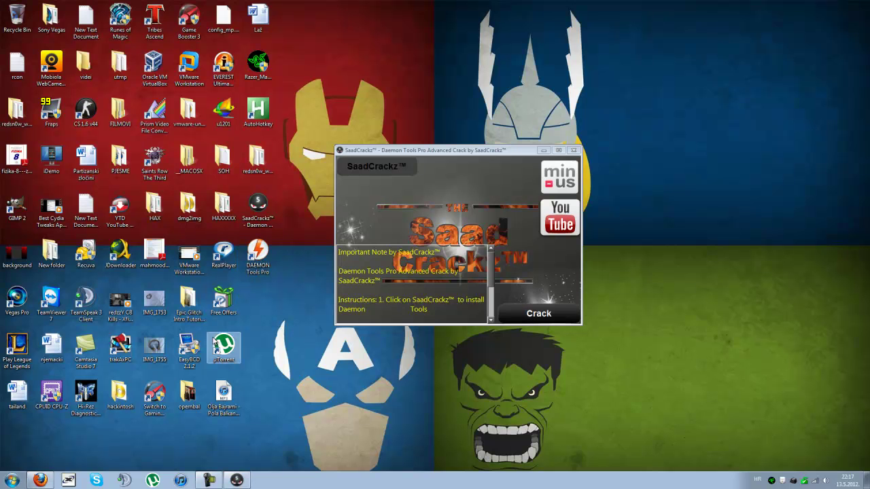
Open the shortcut's file location, copy the D:\Program Files2\DAEMON Tools Pro path, and close Explorer
{"action": "right_click", "coordinate": [255, 257]}
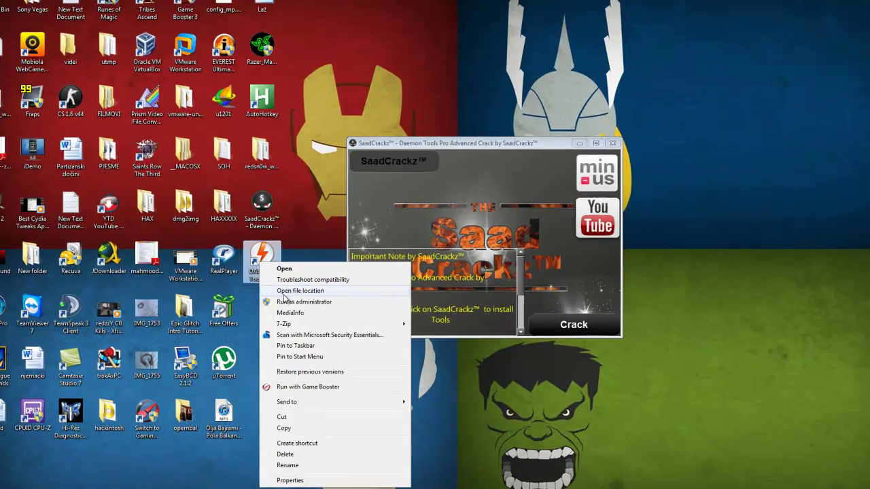
{"action": "left_click", "coordinate": [280, 282]}
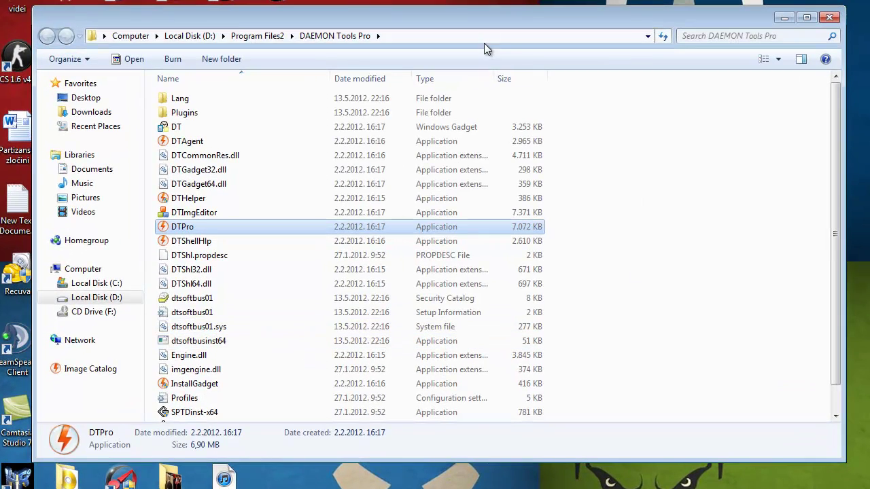
{"action": "left_click", "coordinate": [503, 36]}
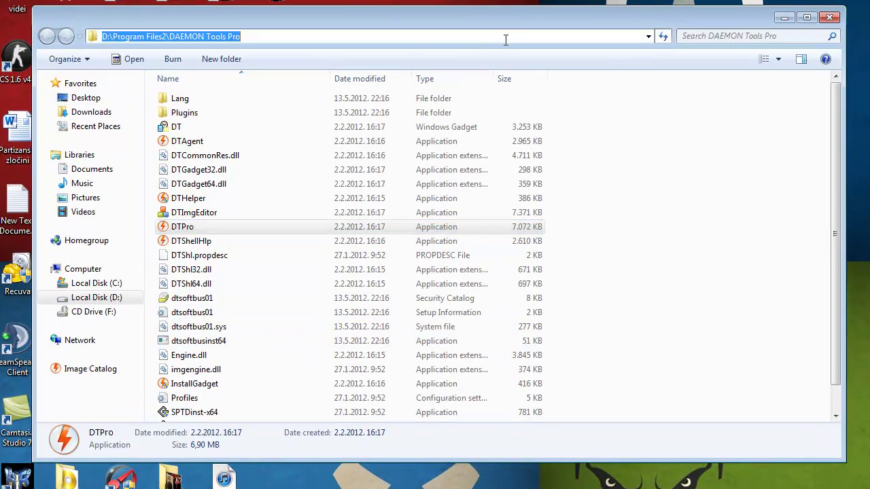
{"action": "right_click", "coordinate": [206, 35]}
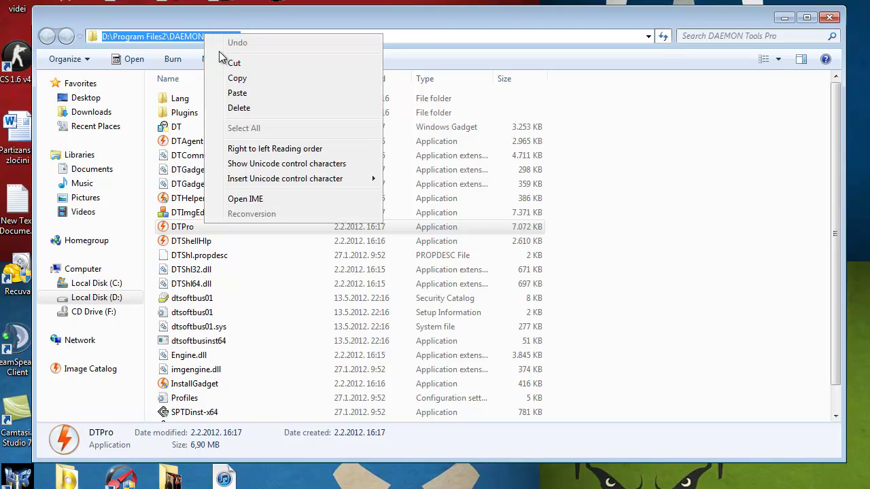
{"action": "left_click", "coordinate": [242, 80]}
{"action": "left_click", "coordinate": [821, 15]}
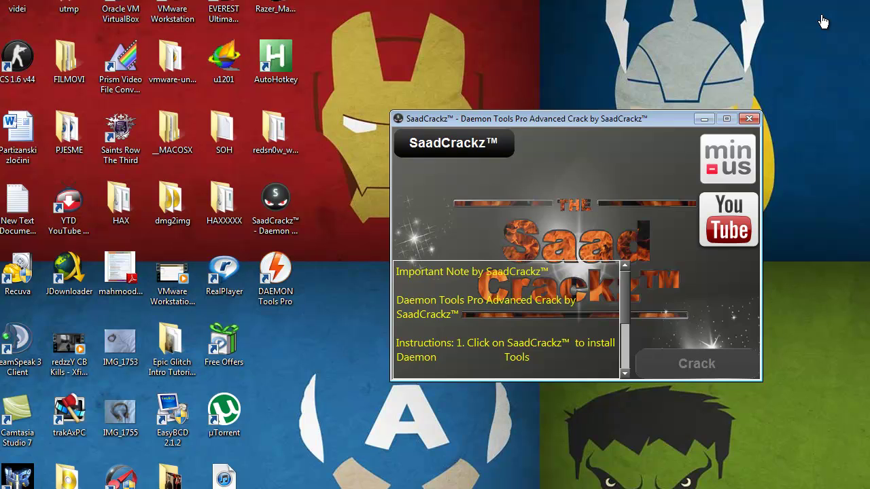
Patch the DAEMON Tools Pro files in D:\Program Files2\DAEMON Tools Pro
{"action": "key", "text": "Return"}
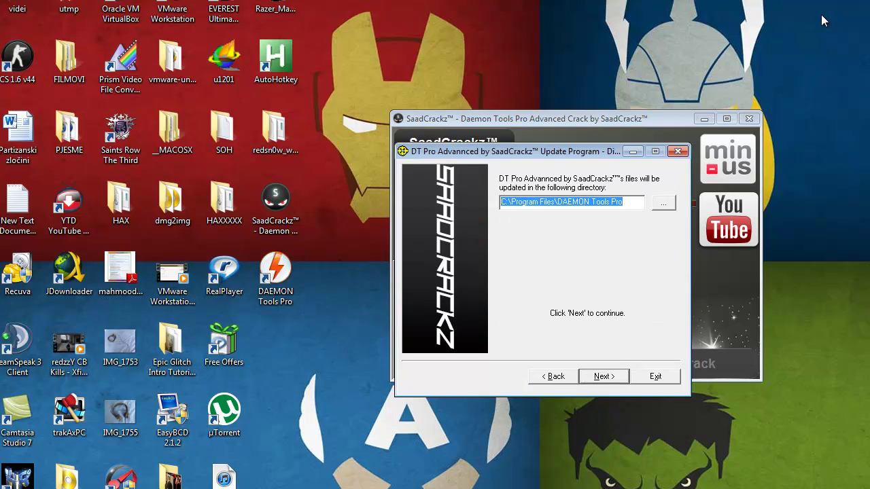
{"action": "key", "text": "BackSpace"}
{"action": "type", "text": "D:\\Program Files2\\DAEMON Tools Pro"}
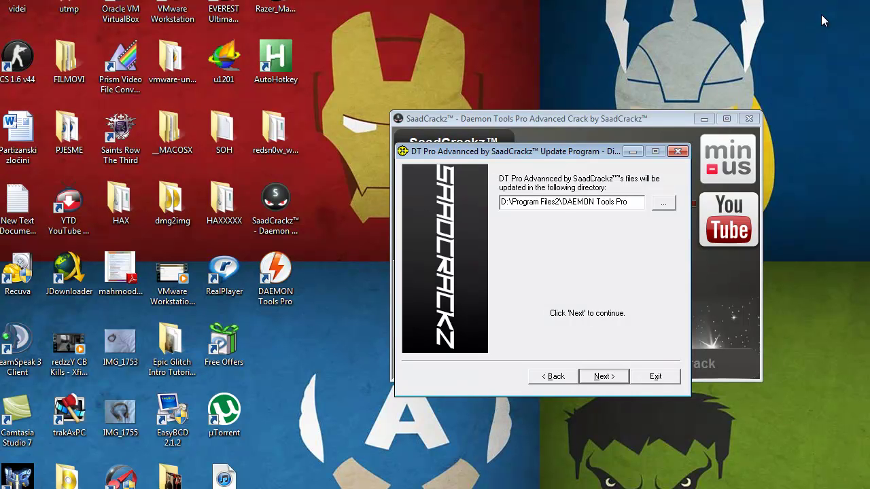
{"action": "key", "text": "Return"}
{"action": "key", "text": "Return"}
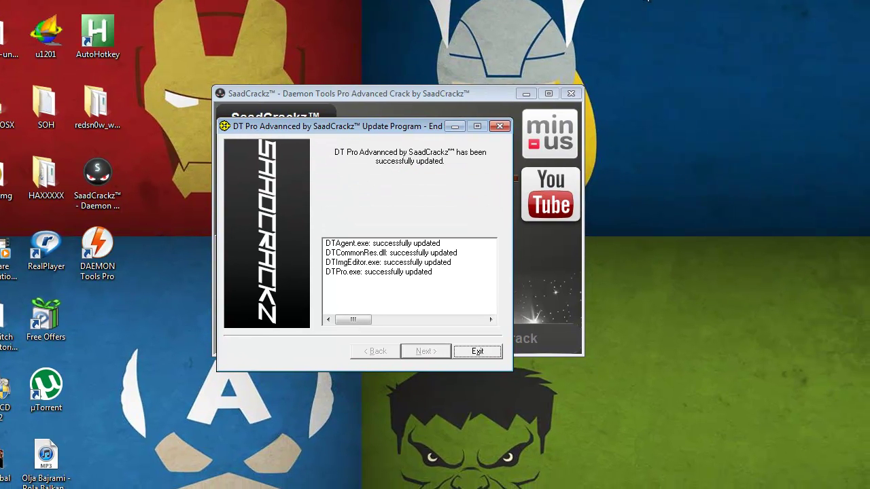
Finish the crack wizard and decline the Windows restart
{"action": "key", "text": "Tab"}
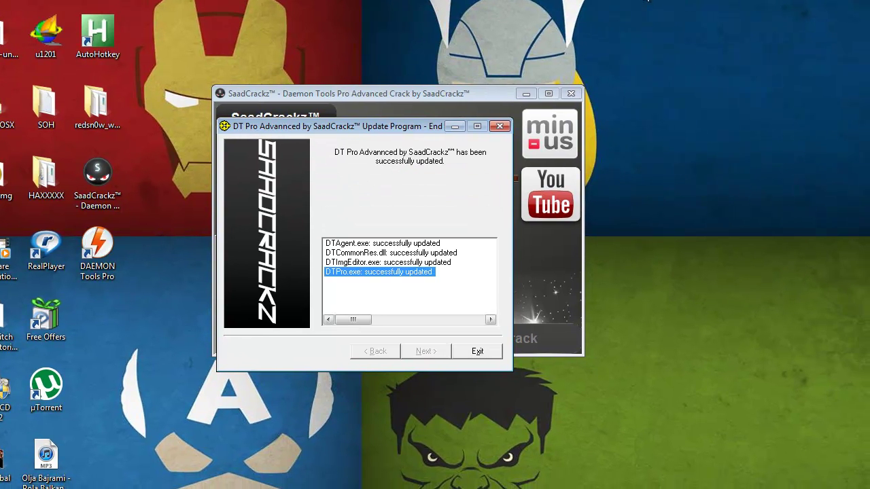
{"action": "key", "text": "Tab"}
{"action": "key", "text": "Return"}
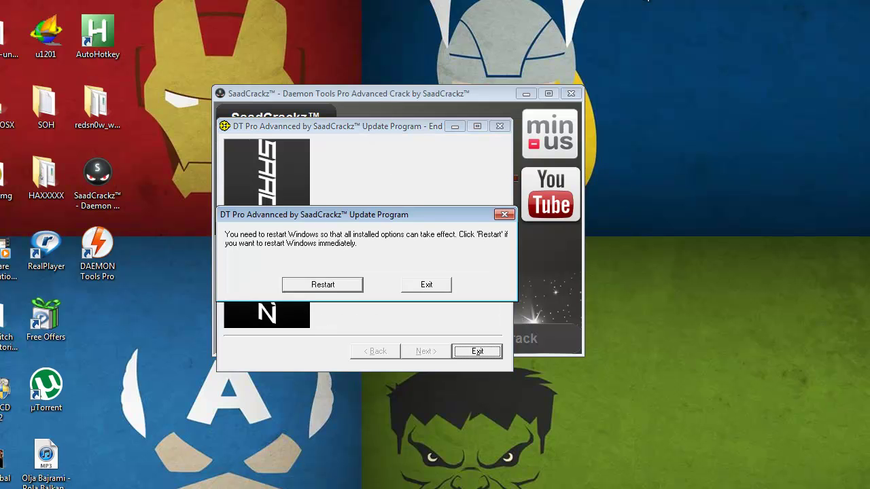
{"action": "key", "text": "Escape"}
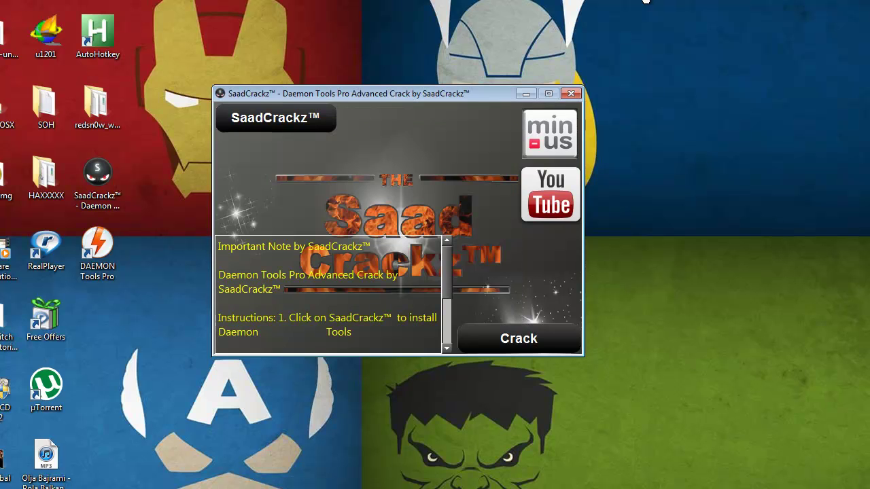
Close the crack tool, launch DAEMON Tools Pro from its desktop icon, and refresh the desktop
{"action": "left_click", "coordinate": [571, 93]}
{"action": "double_click", "coordinate": [113, 246]}
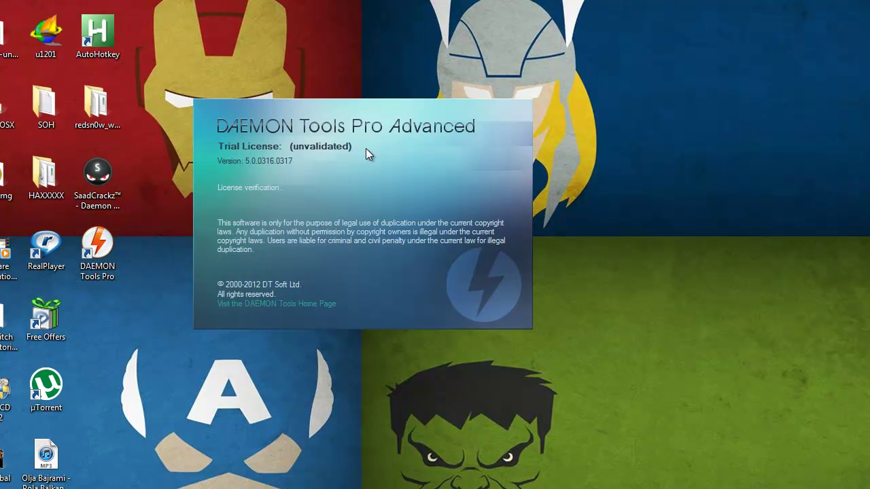
{"action": "right_click", "coordinate": [644, 297]}
{"action": "left_click", "coordinate": [673, 352]}
Refresh the desktop again, move the DAEMON Tools Pro window up-left, then close it
{"action": "right_click", "coordinate": [711, 363]}
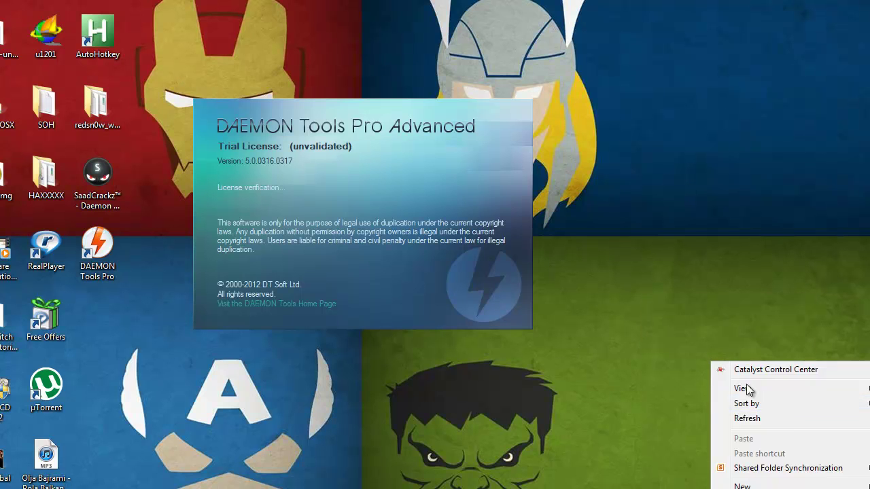
{"action": "left_click", "coordinate": [787, 420]}
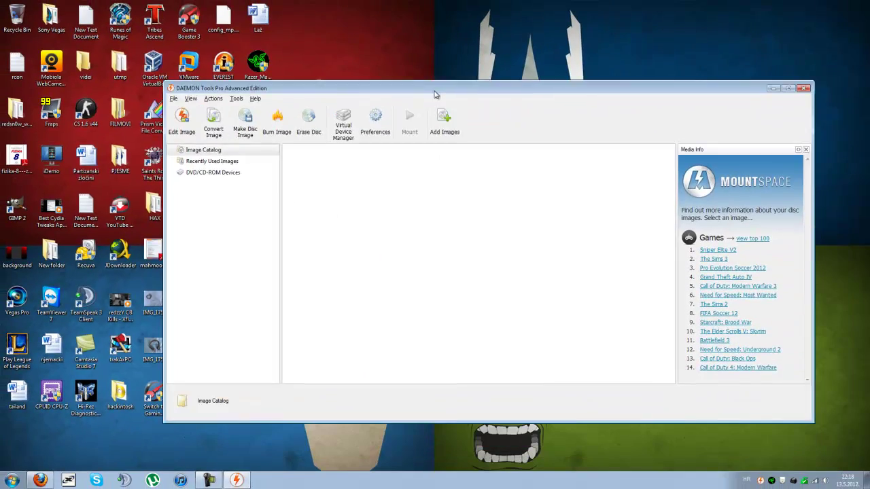
{"action": "left_click_drag", "start_coordinate": [519, 166], "coordinate": [358, 64]}
{"action": "left_click", "coordinate": [726, 58]}
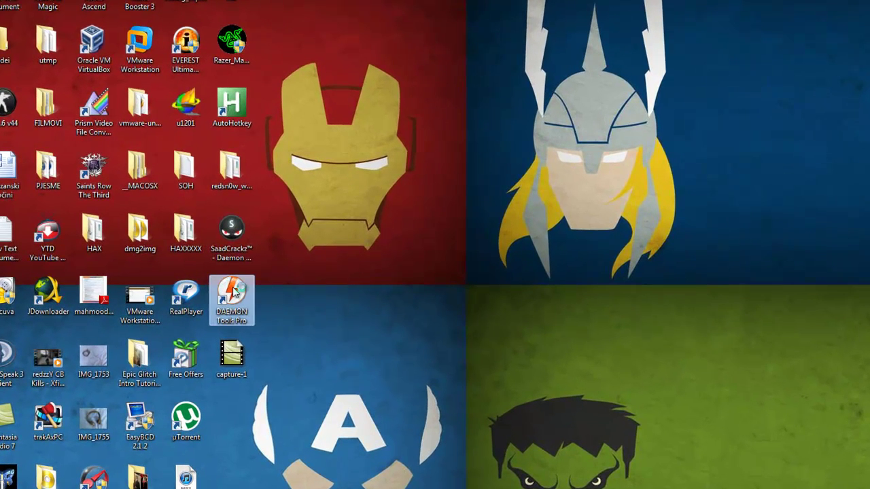
Relaunch DAEMON Tools Pro from its desktop shortcut and restore the maximized window to a smaller size
{"action": "double_click", "coordinate": [234, 291]}
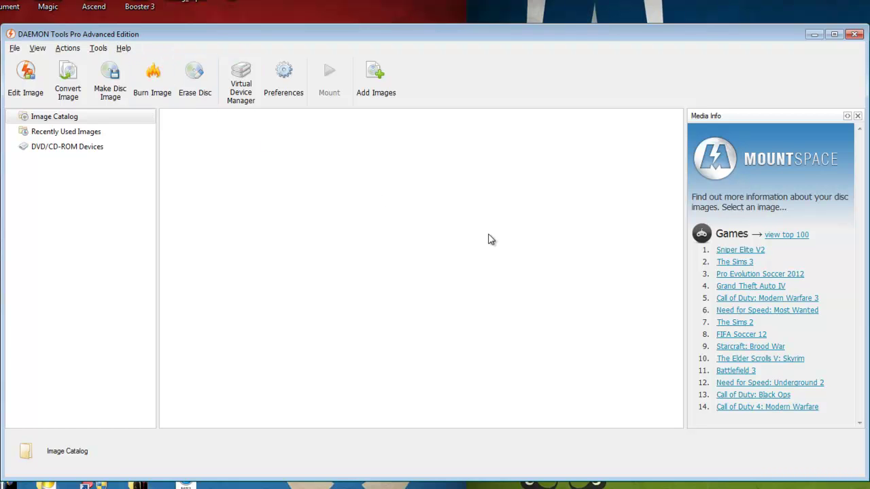
{"action": "double_click", "coordinate": [762, 39]}
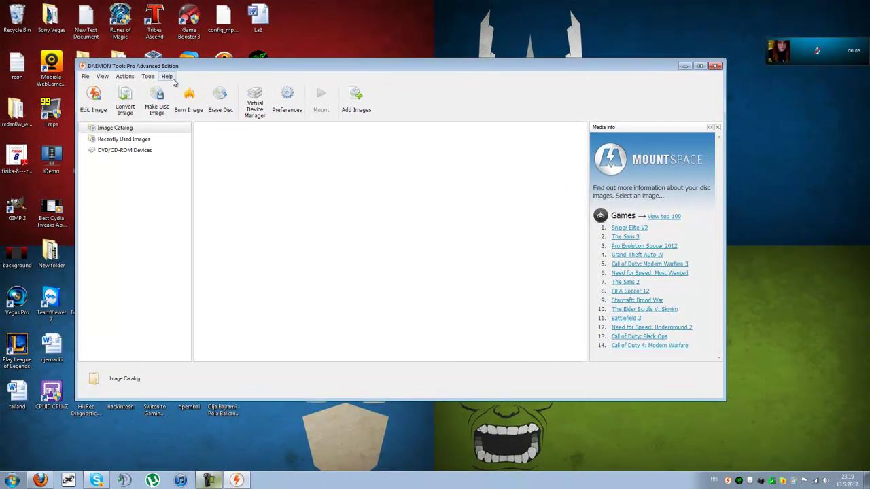
Close the DAEMON Tools Pro window and refresh the desktop twice
{"action": "left_click", "coordinate": [716, 66]}
{"action": "right_click", "coordinate": [464, 66]}
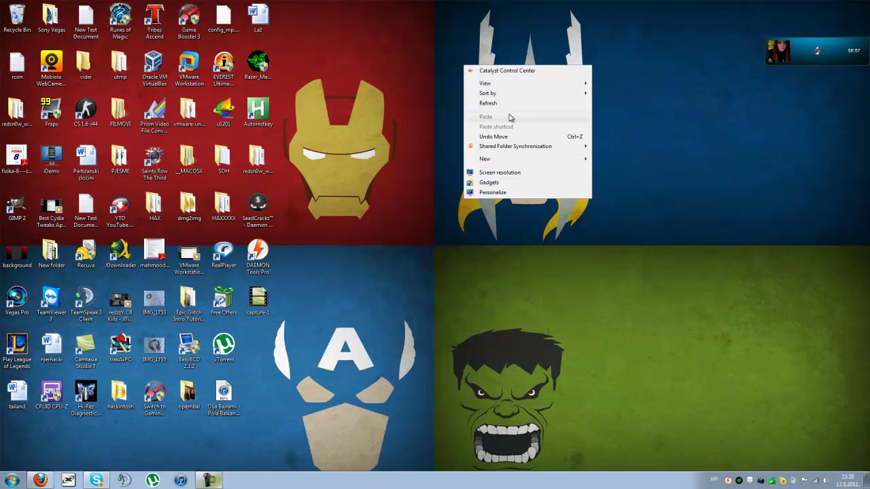
{"action": "left_click", "coordinate": [511, 105]}
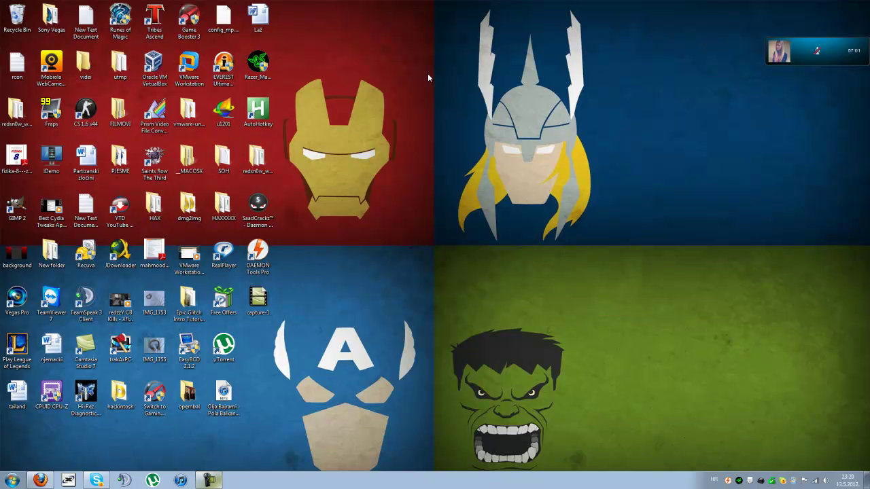
{"action": "left_click_drag", "start_coordinate": [438, 105], "coordinate": [441, 109]}
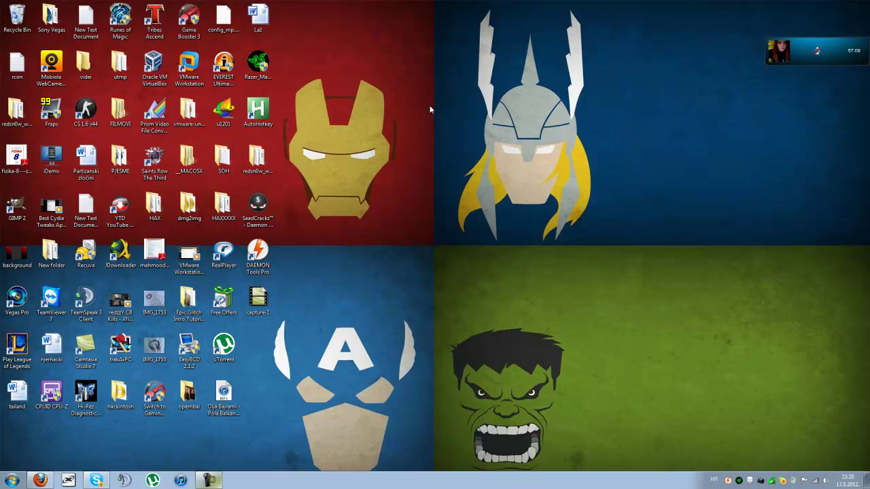
{"action": "right_click", "coordinate": [430, 108]}
{"action": "left_click", "coordinate": [461, 144]}
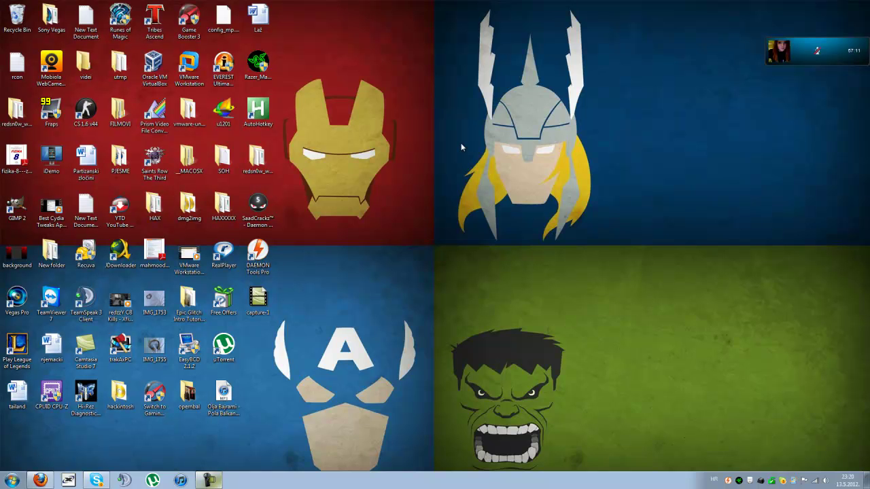